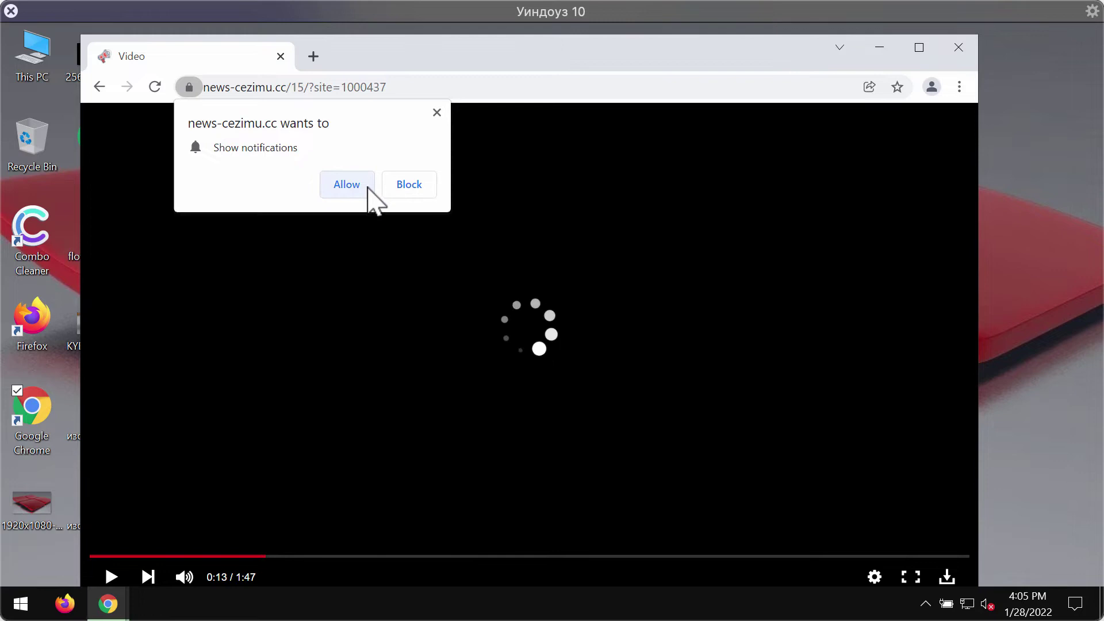
Allow news-cezimu.cc to show notifications, open a new tab, and view the redirected 'Attention!' page.
click(347, 184)
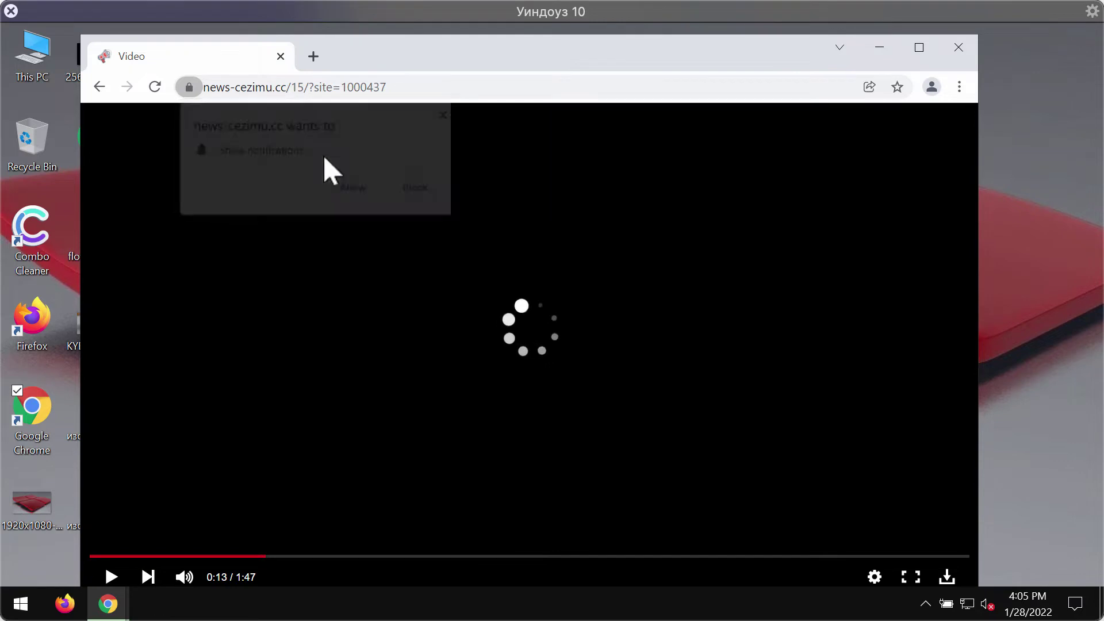
click(313, 56)
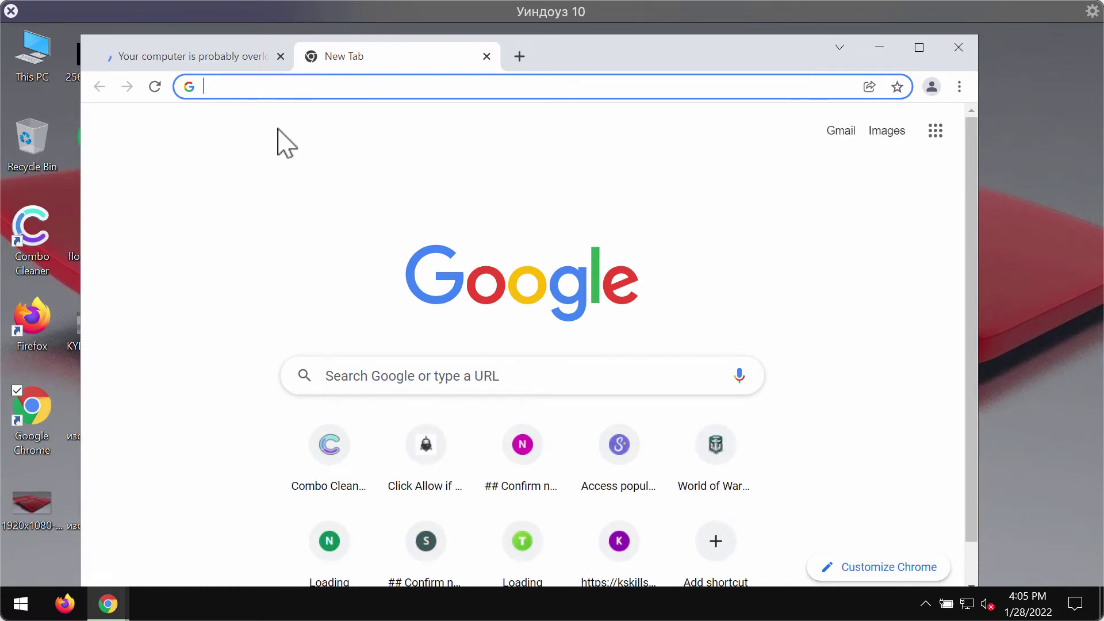
click(223, 57)
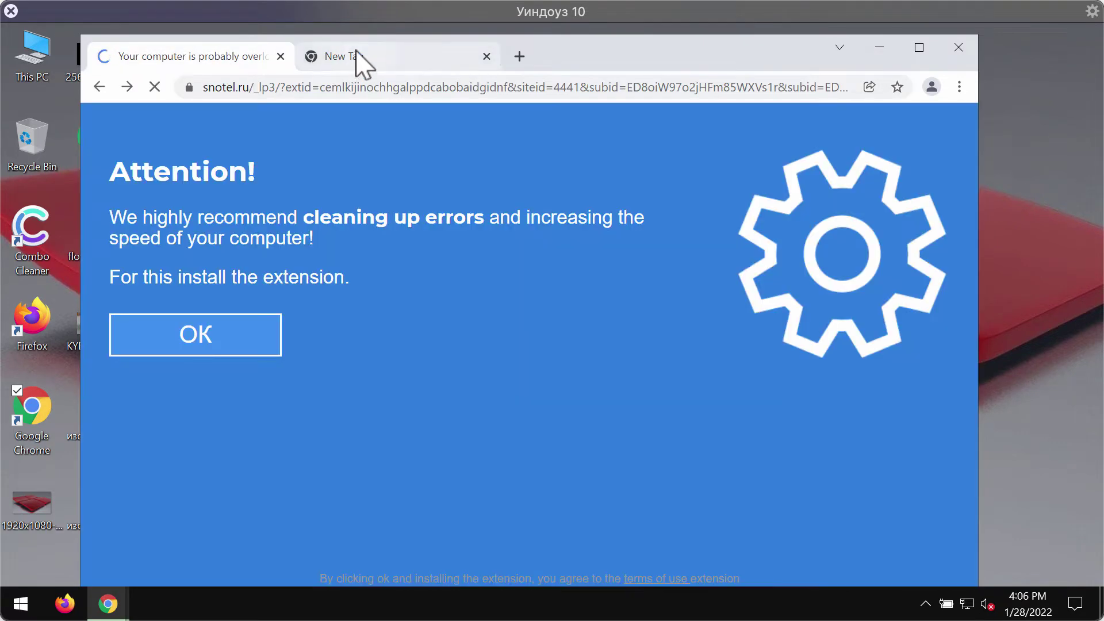
mouse_move(375, 65)
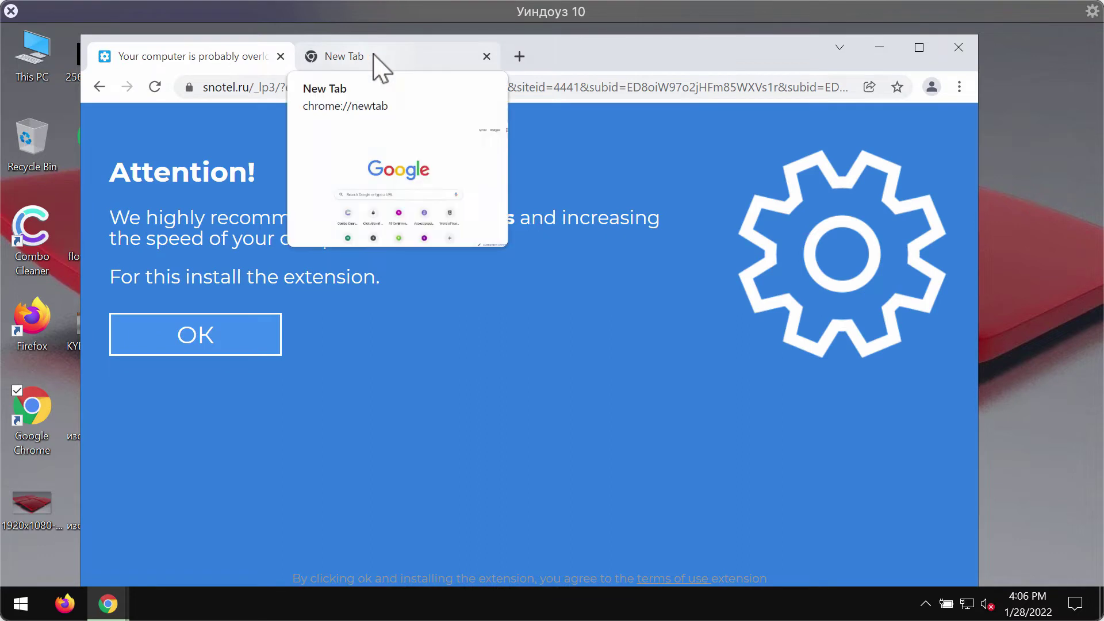
Switch between the two tabs, end on the Google new tab, and shift the window left.
click(393, 56)
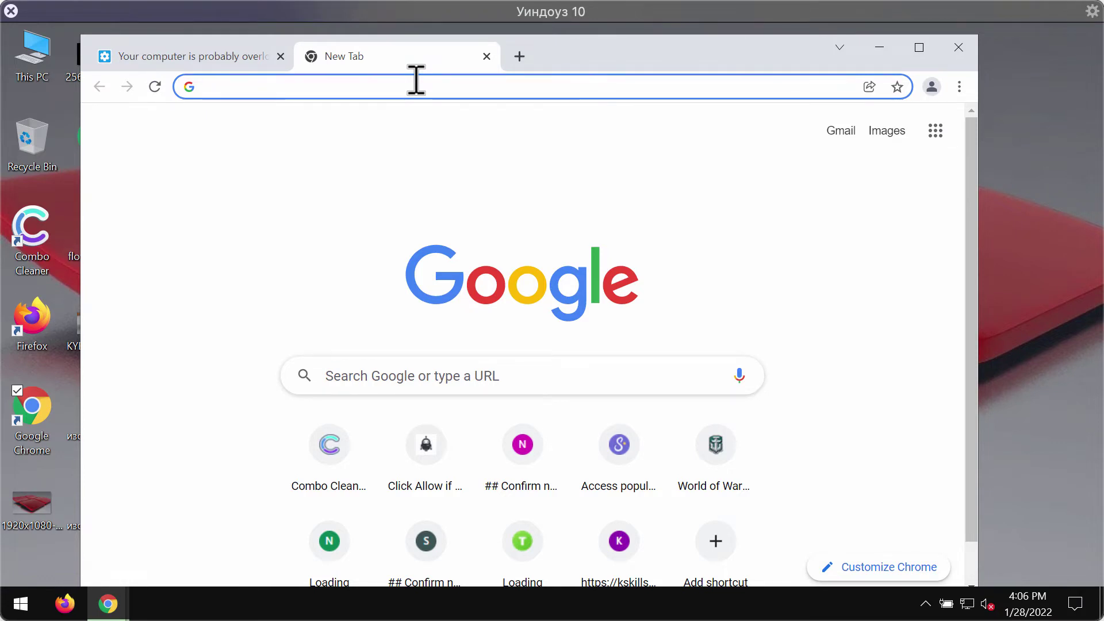
click(220, 58)
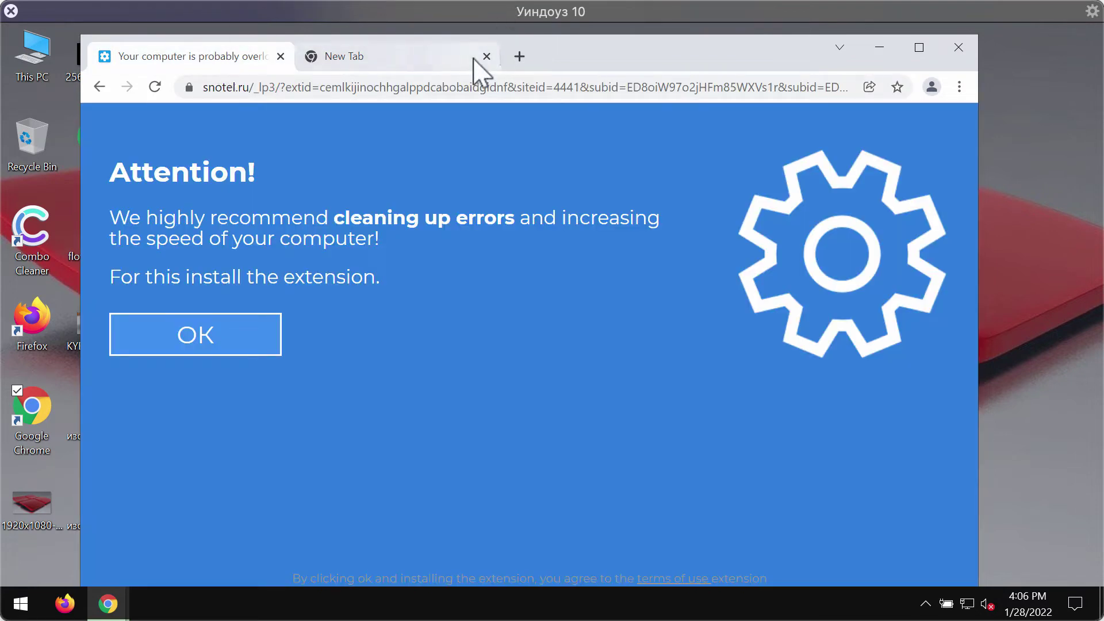
click(412, 60)
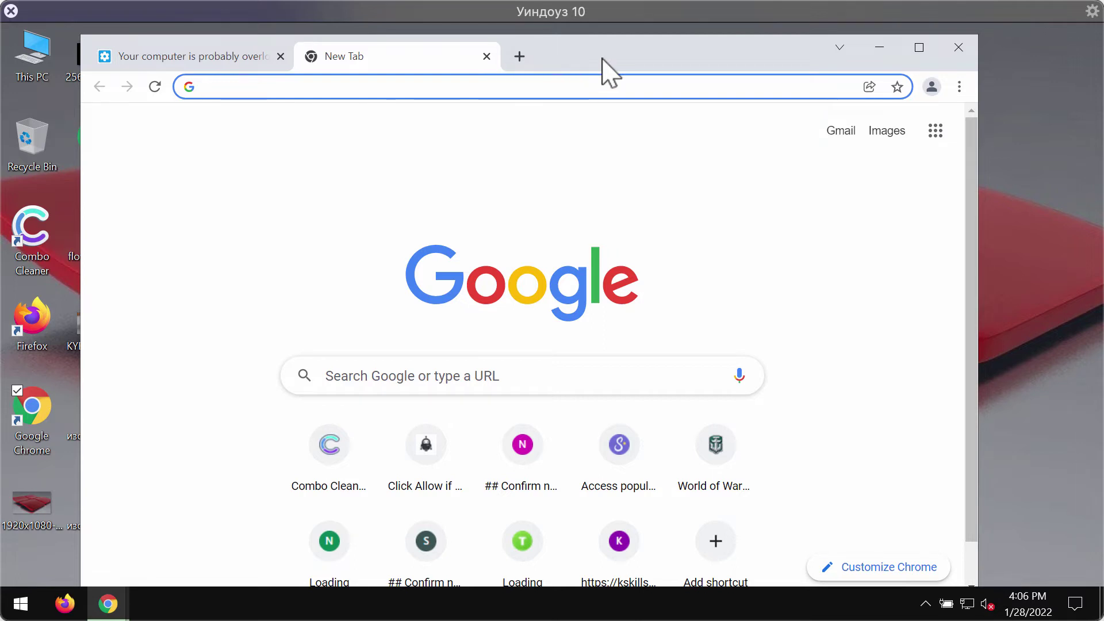
drag(601, 57, 549, 52)
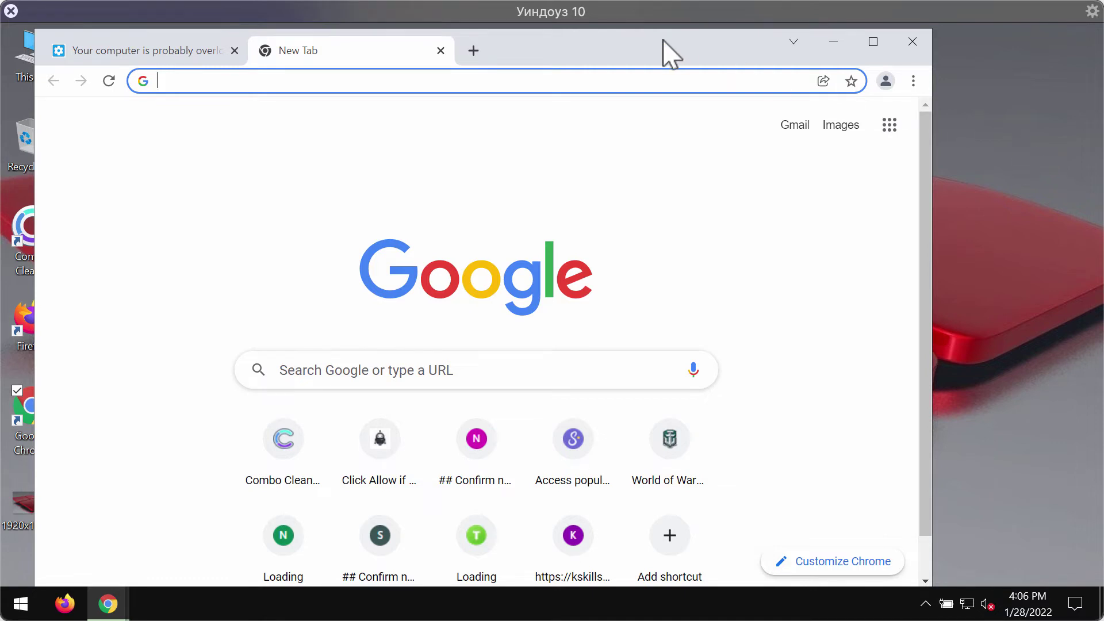
drag(667, 52, 648, 54)
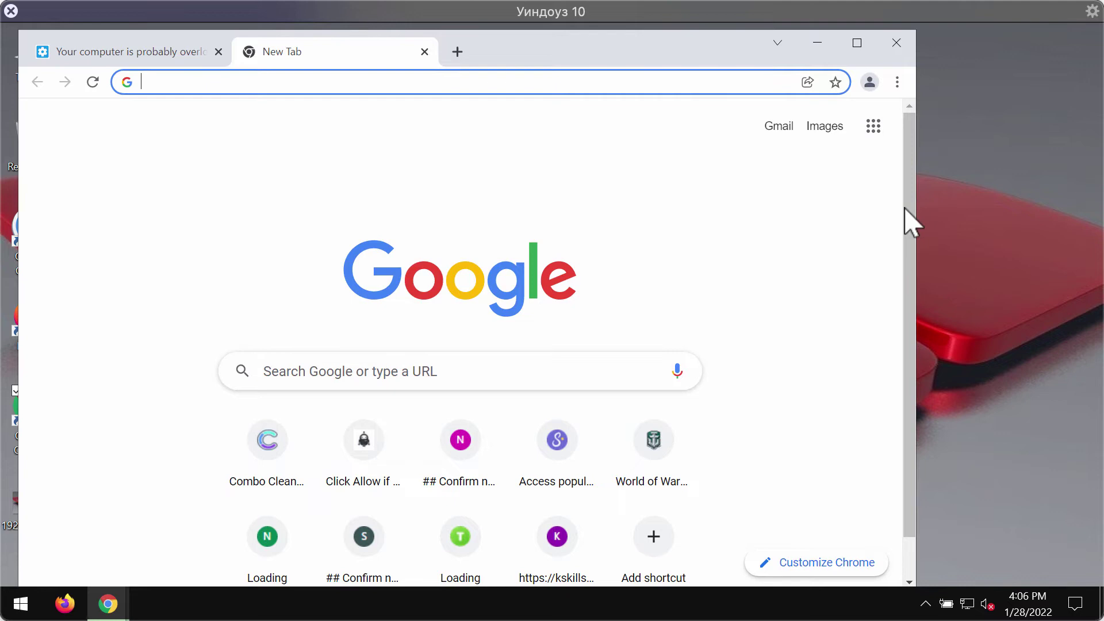
Go to Settings > Privacy and security > Site settings > Notifications.
click(896, 83)
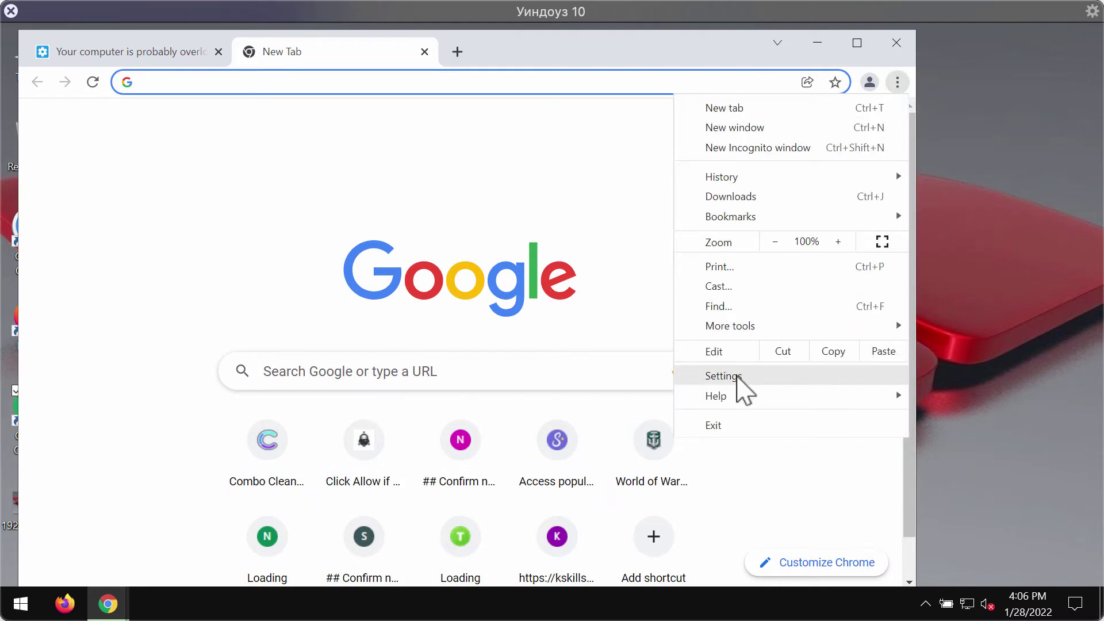
click(732, 385)
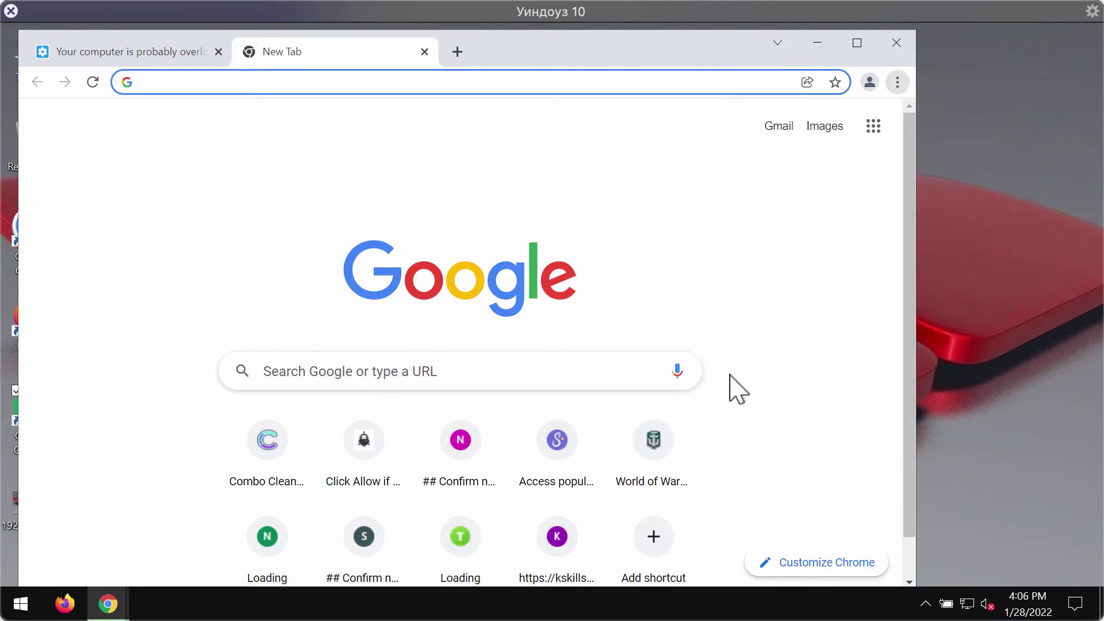
drag(594, 59, 618, 57)
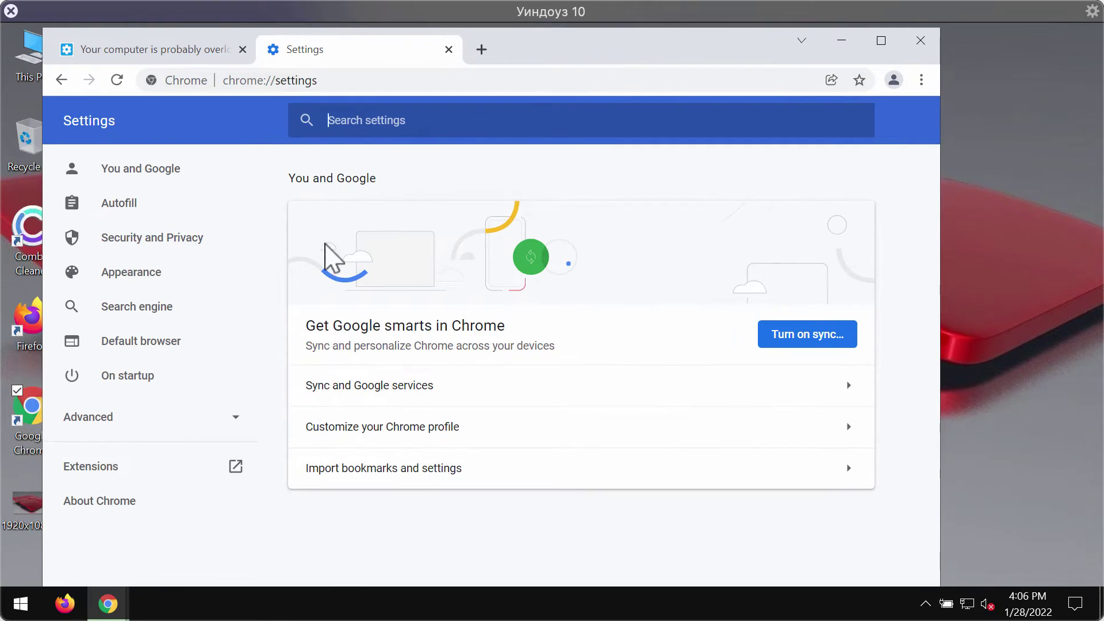
click(165, 246)
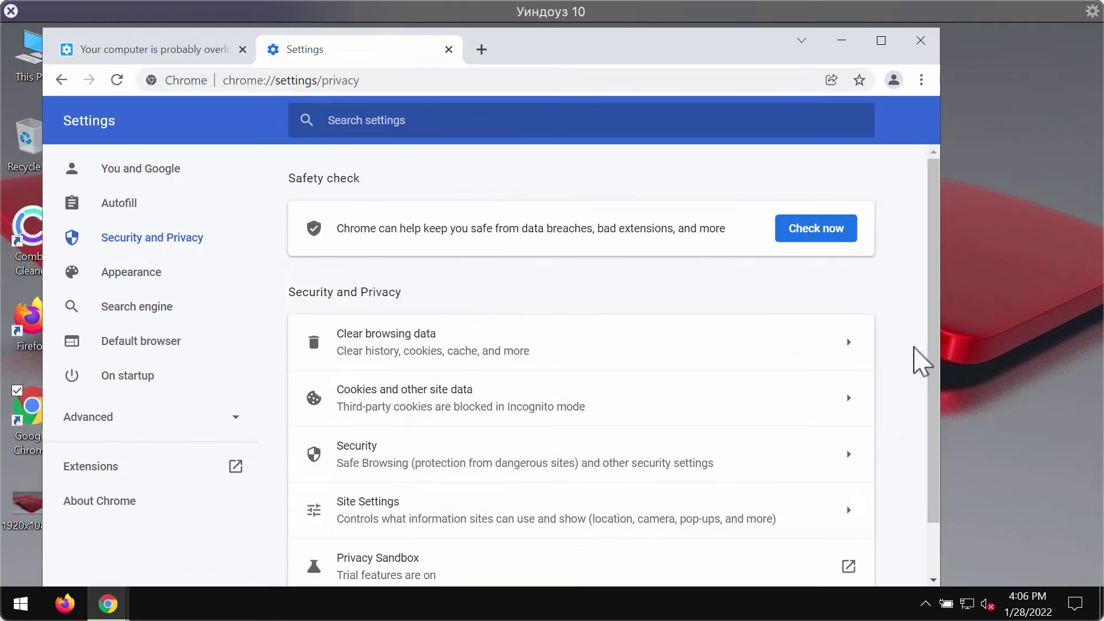
scroll(936, 340, down, 1)
click(392, 474)
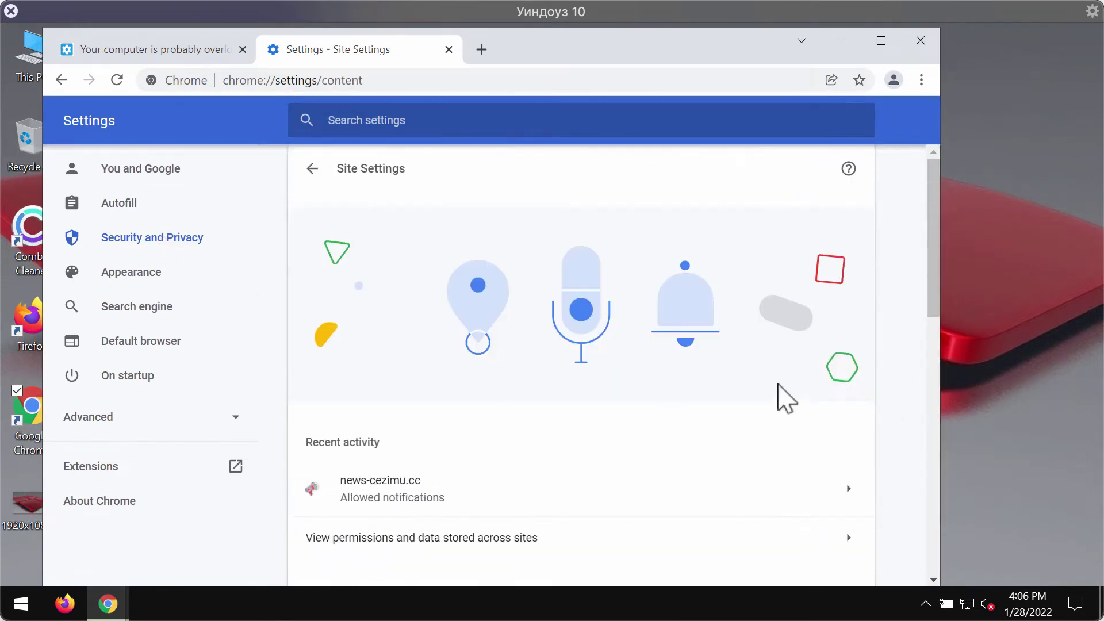
drag(931, 239, 925, 354)
scroll(925, 354, down, 1)
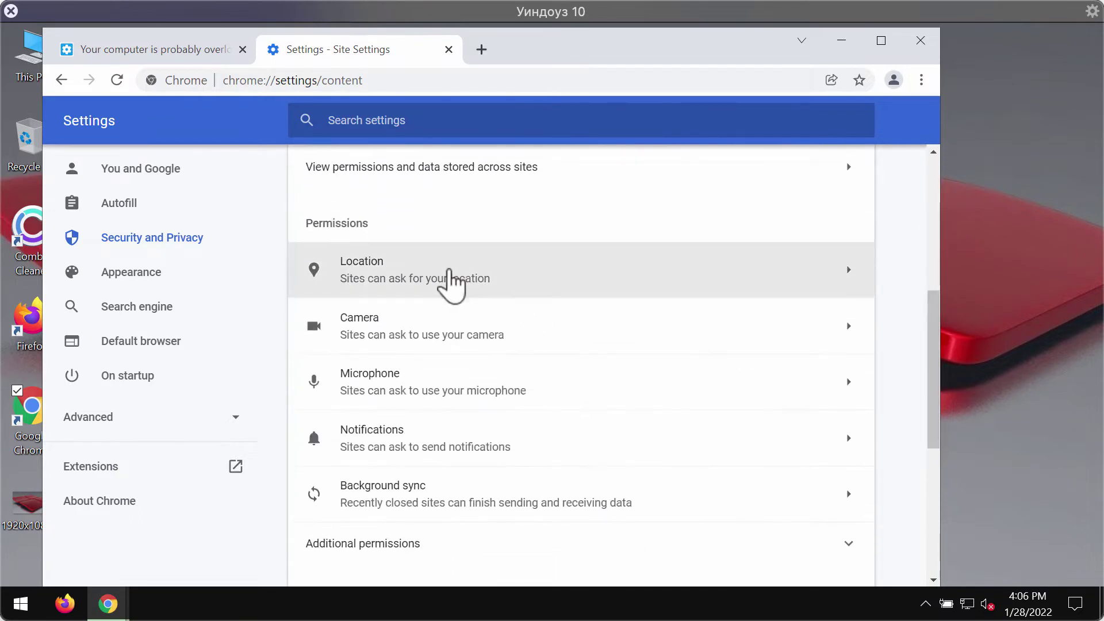
click(396, 451)
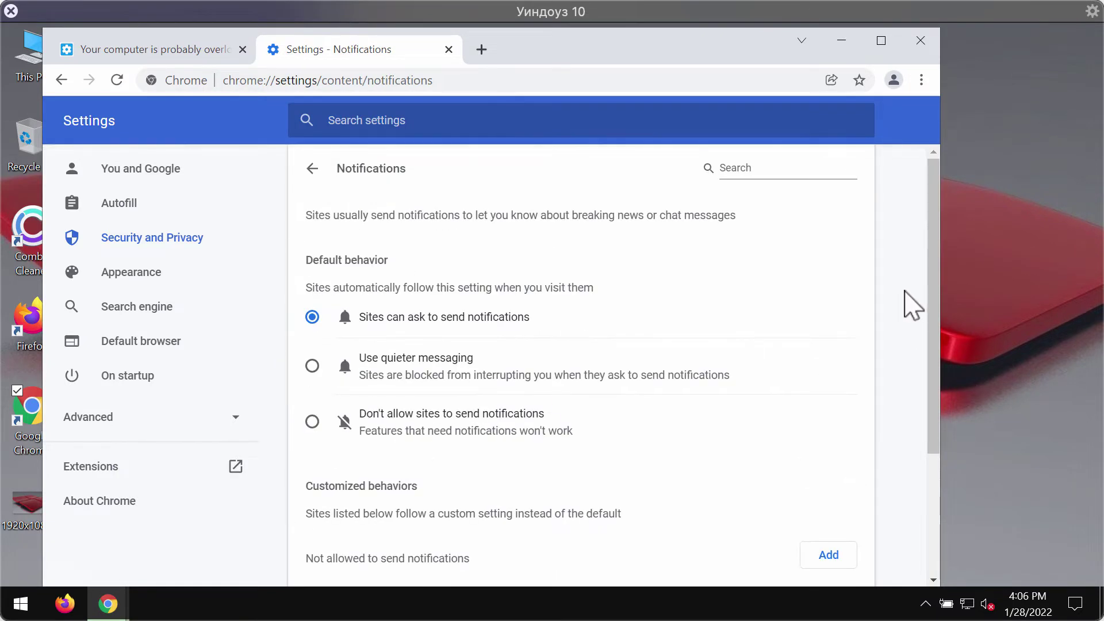
drag(935, 295, 931, 436)
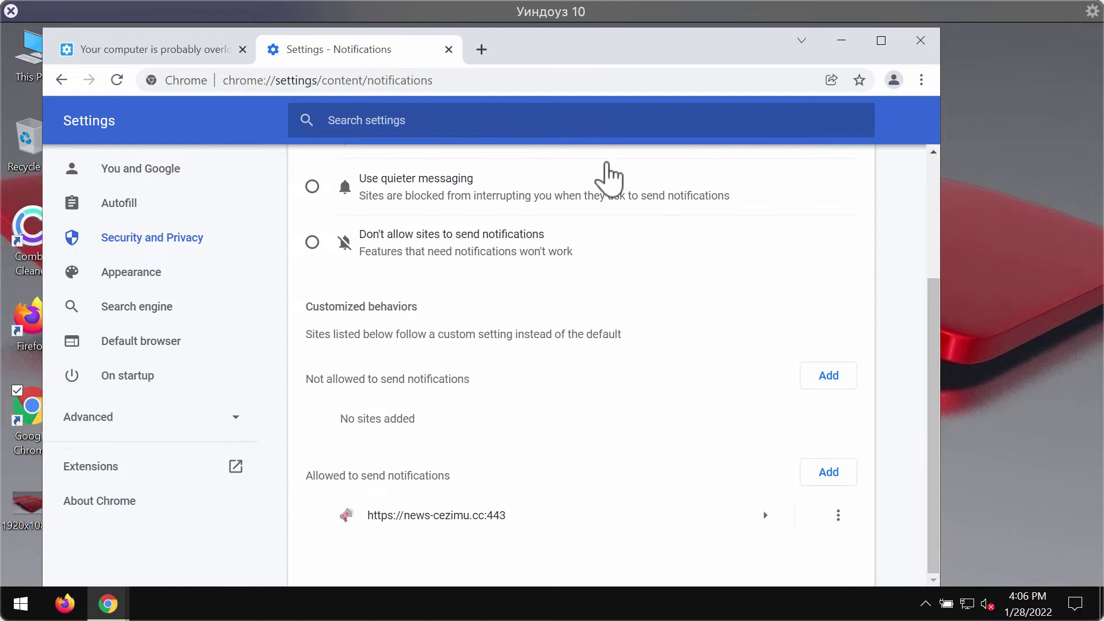
drag(645, 54, 700, 51)
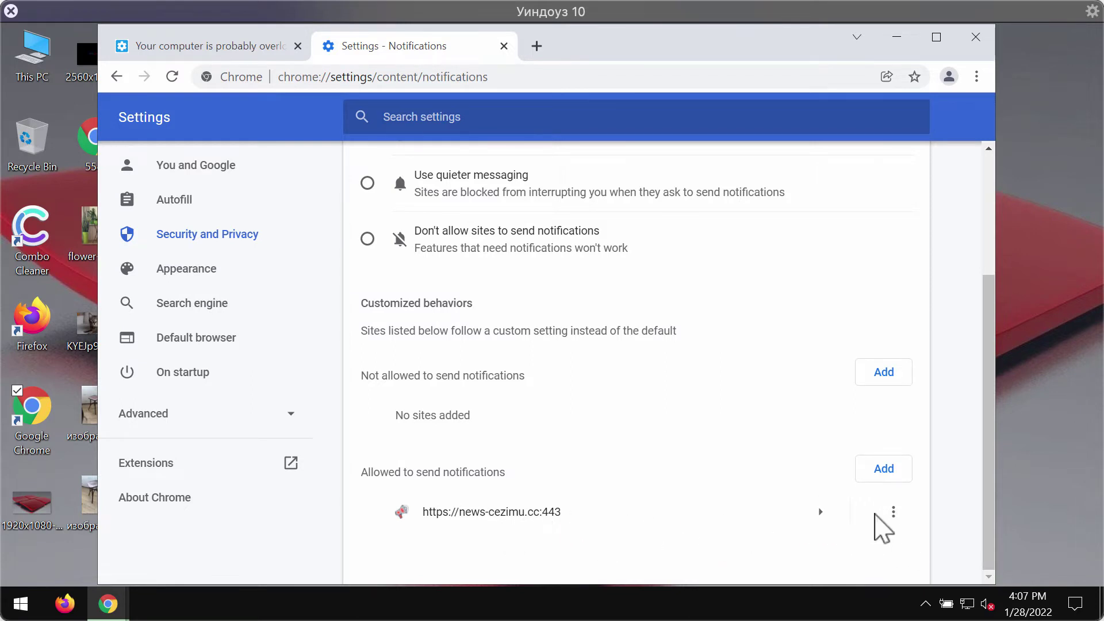
click(893, 512)
click(936, 542)
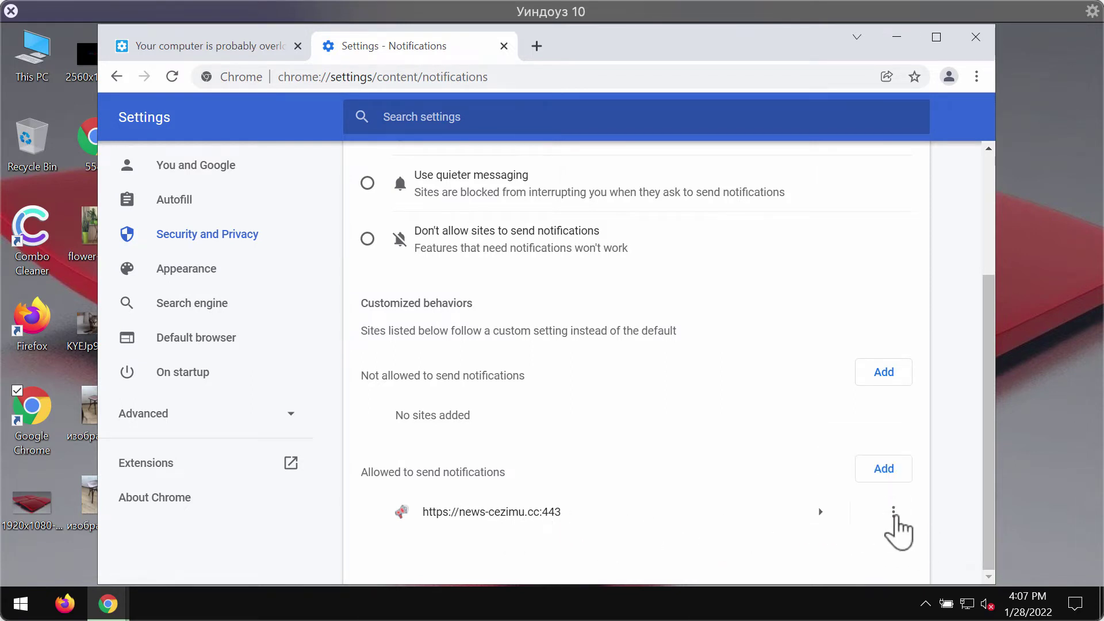
click(893, 511)
click(871, 505)
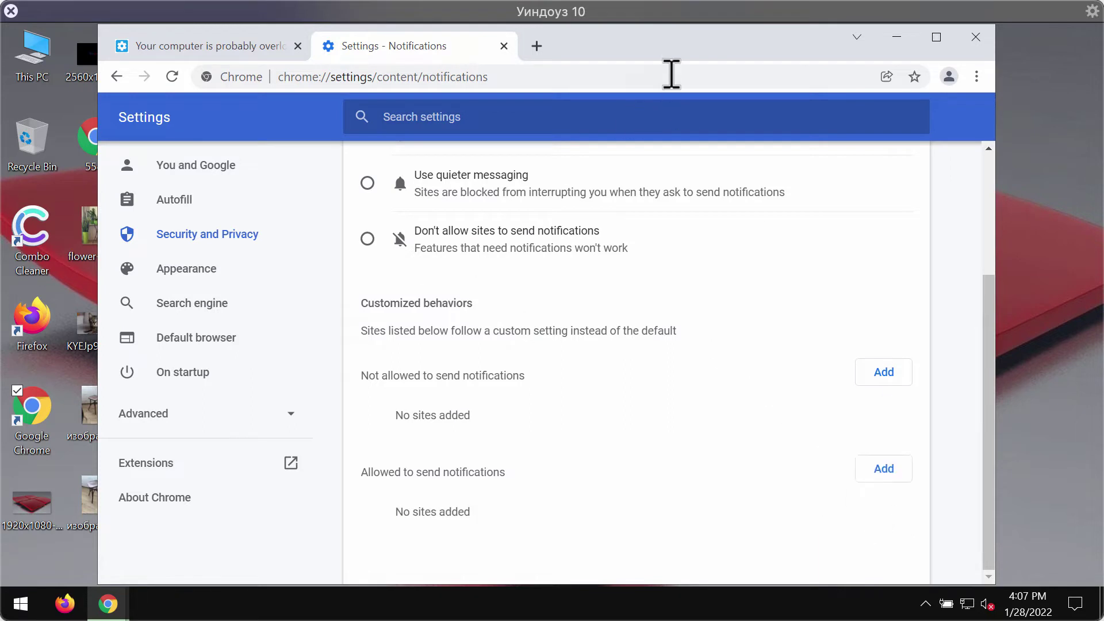
Replace the settings address with the suggested combocleaner.com site and load it.
drag(676, 50, 685, 48)
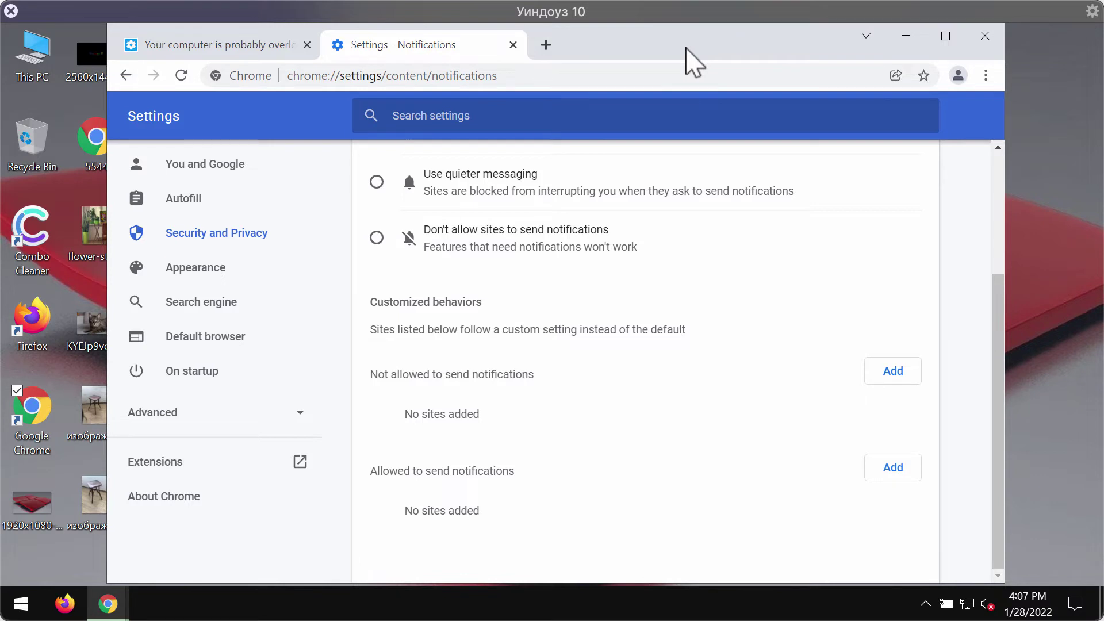
click(691, 76)
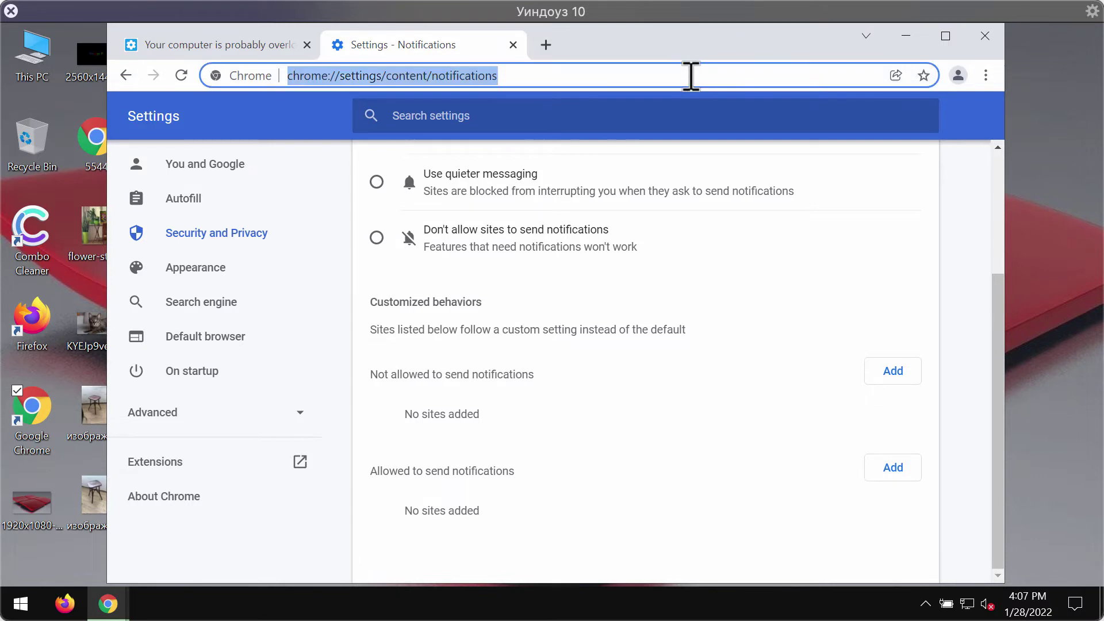
text(c)
key(Return)
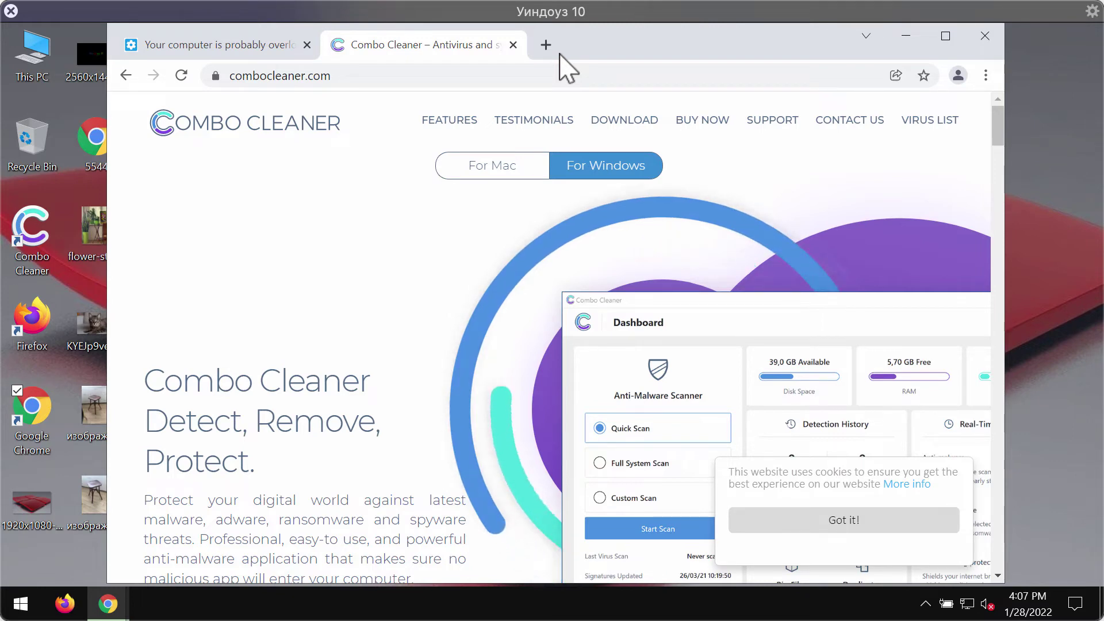
Look over the Combo Cleaner page, then minimize Chrome to show the desktop.
click(353, 78)
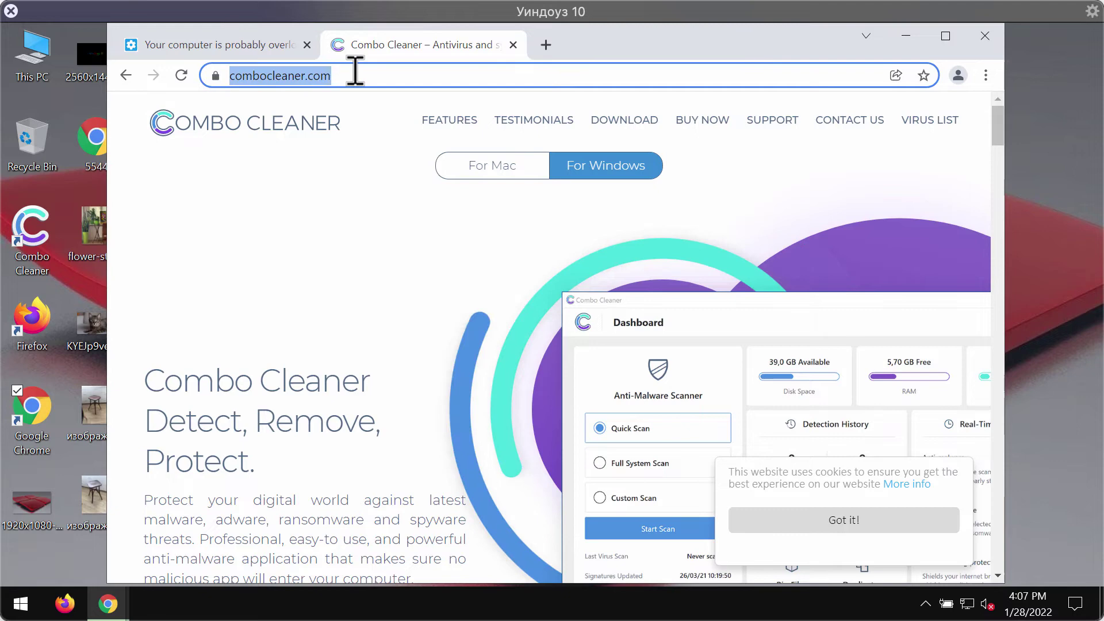
key(End)
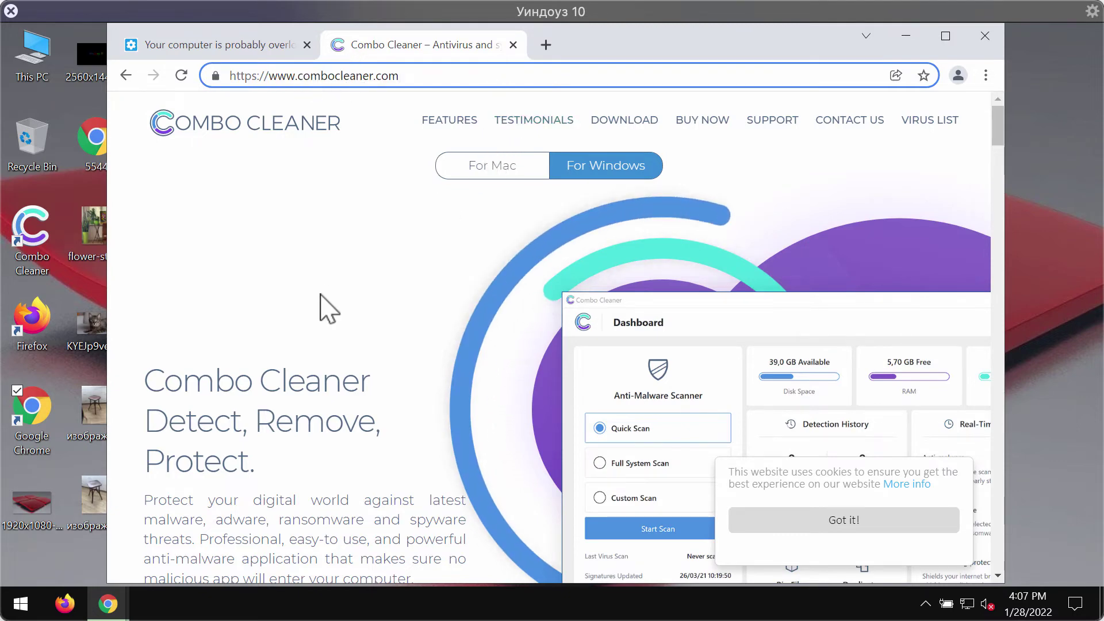
scroll(322, 302, down, 6)
scroll(321, 302, up, 1)
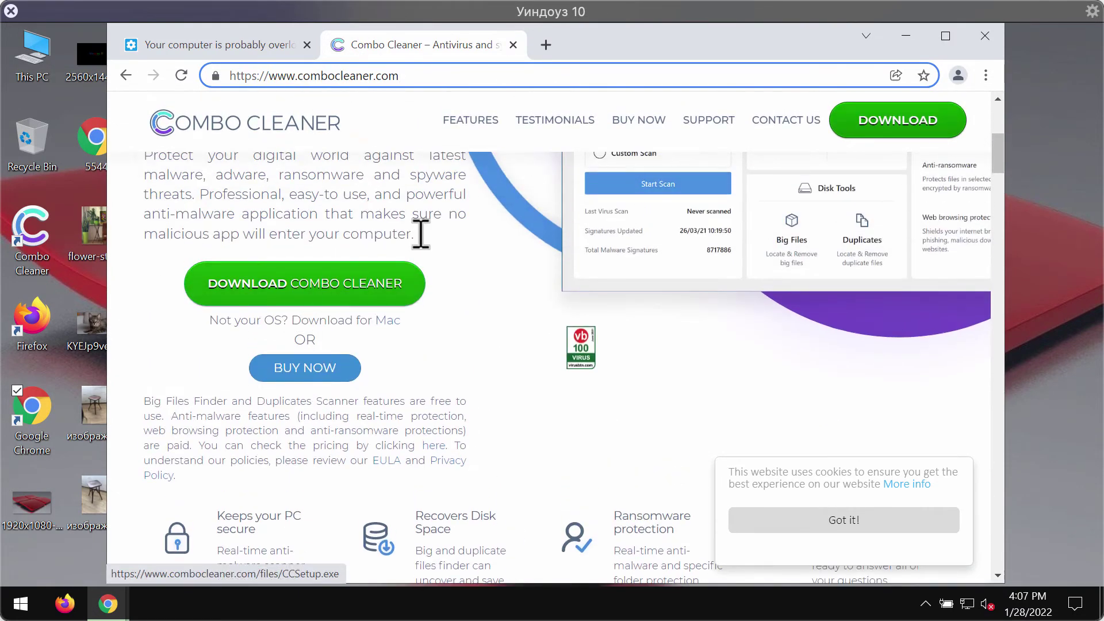
click(906, 35)
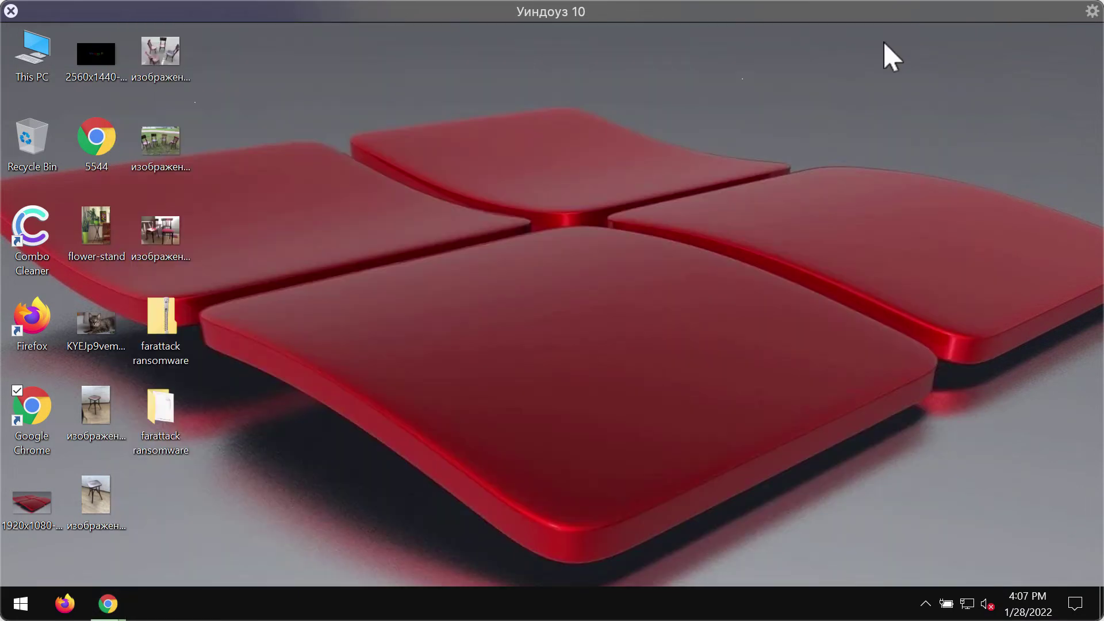
Launch Combo Cleaner from its desktop icon and start a Quick Scan.
double_click(34, 245)
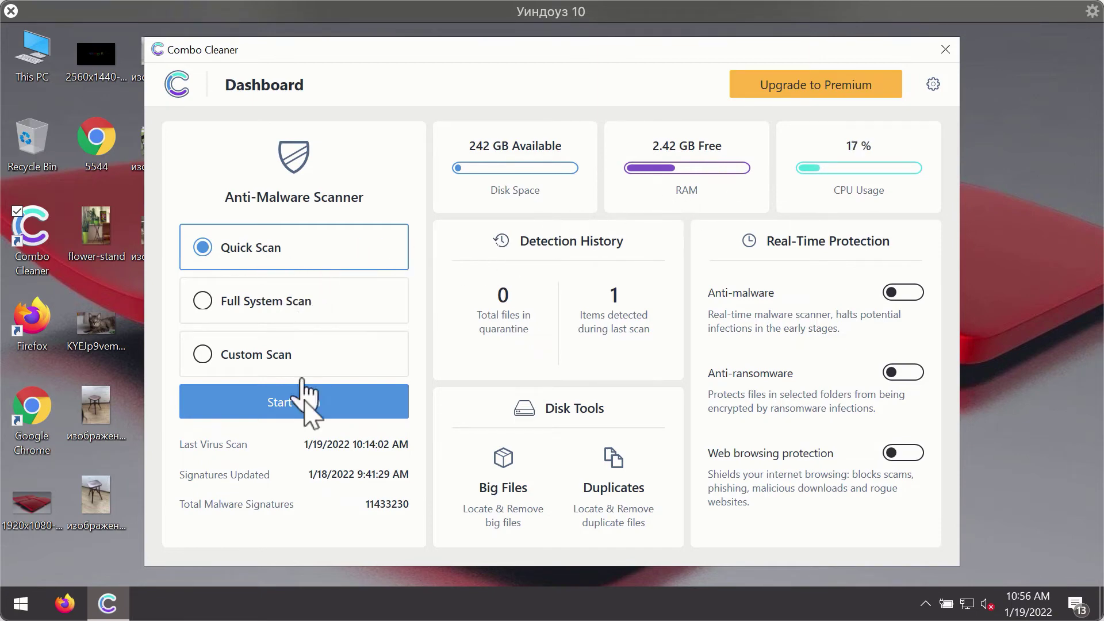
click(334, 420)
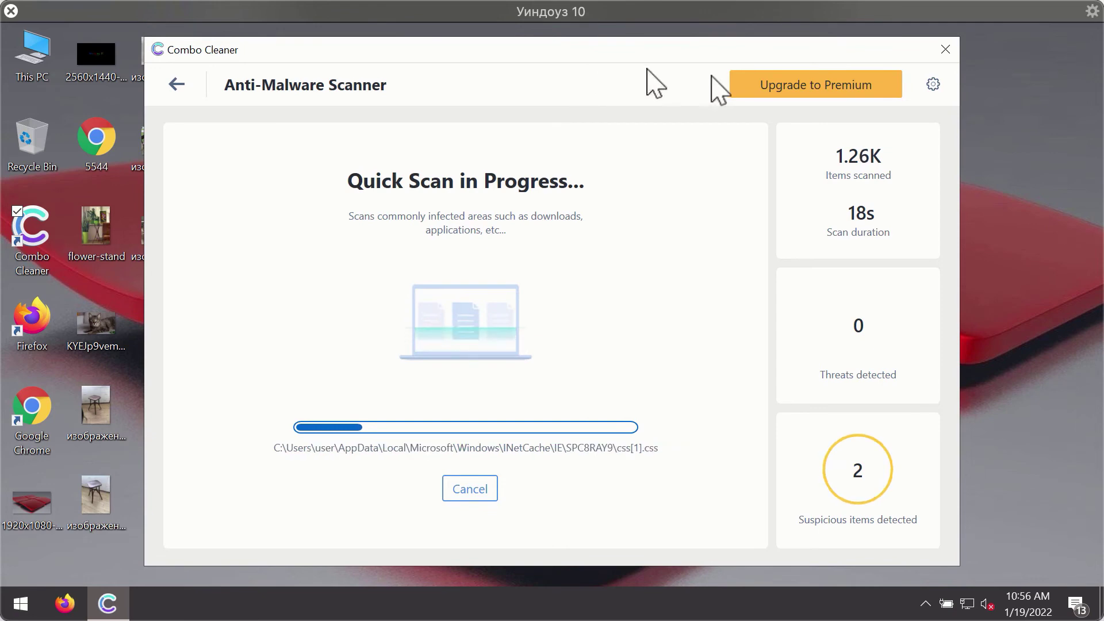
click(934, 85)
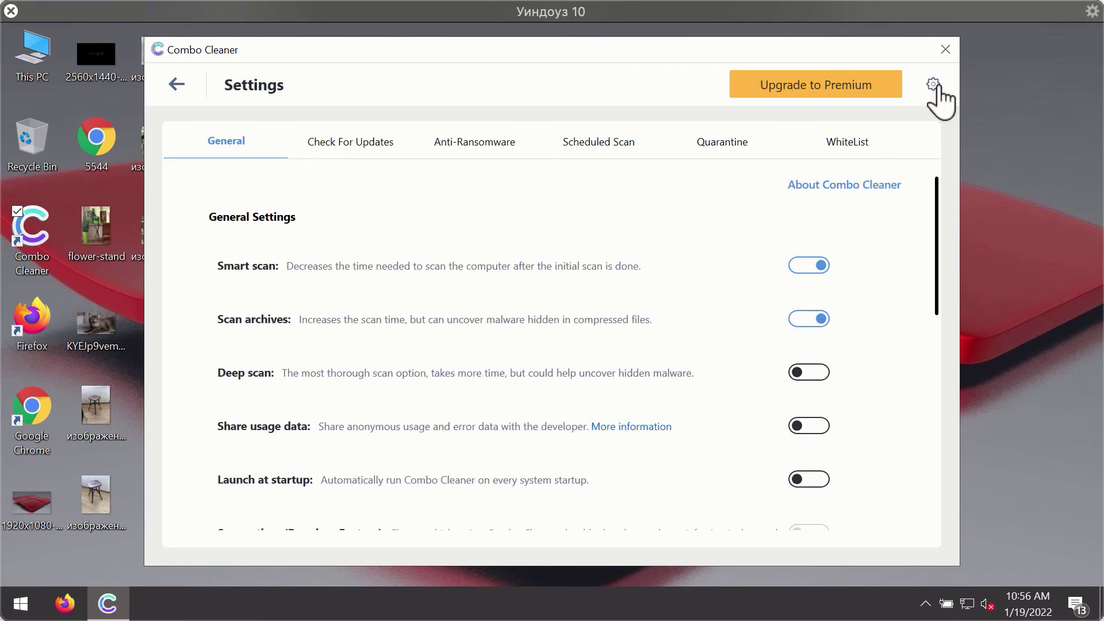
click(463, 143)
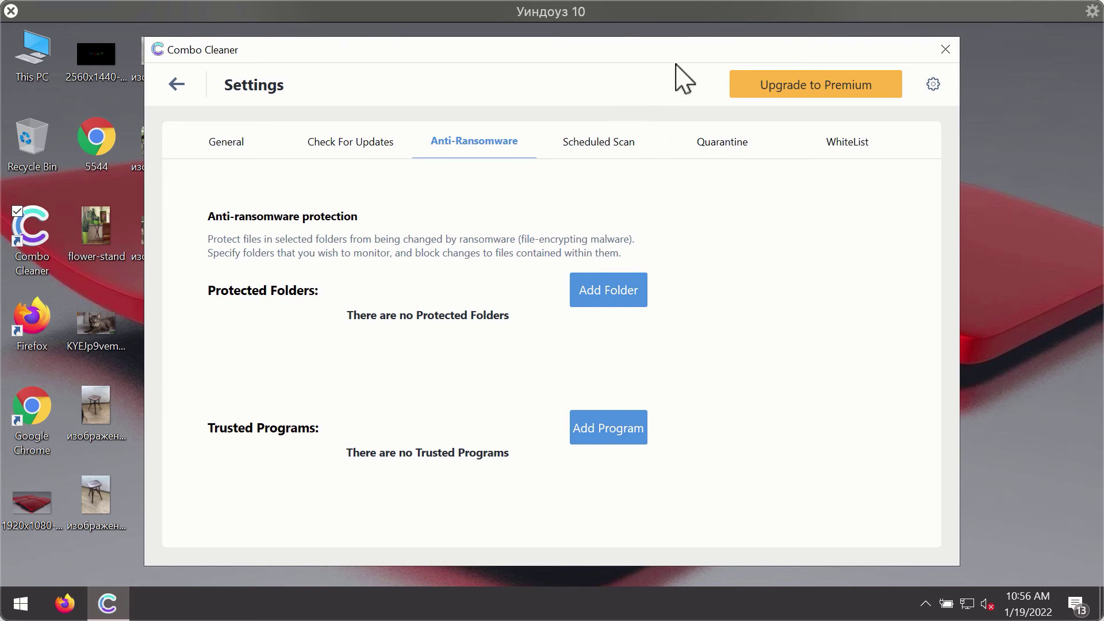
click(174, 87)
Return to the running Quick Scan's progress and cancel it, confirming with Yes.
click(322, 411)
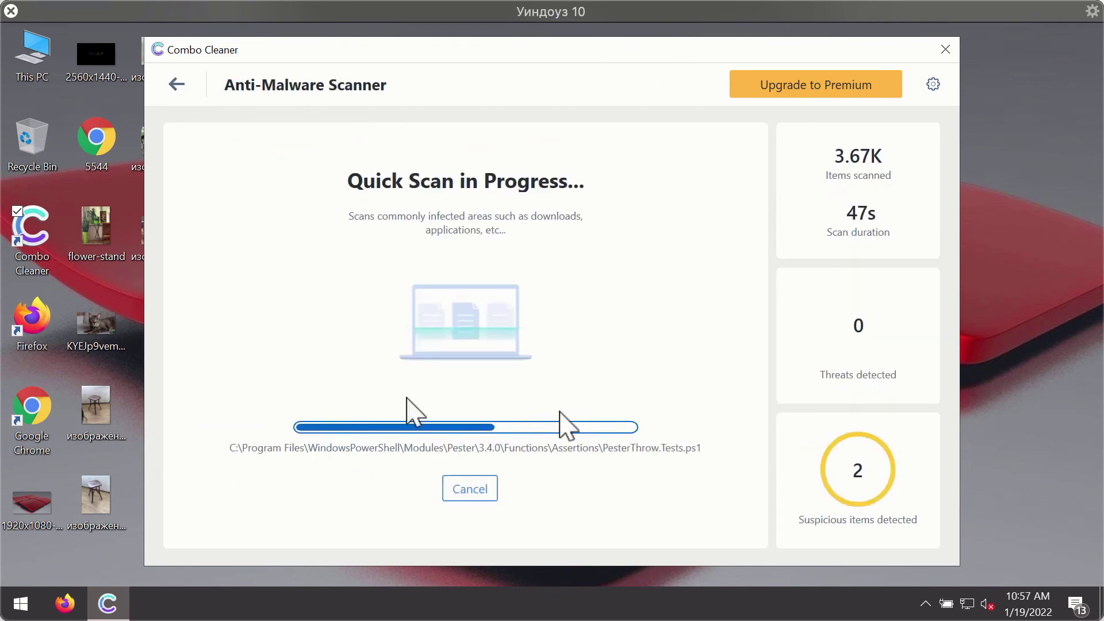
click(483, 489)
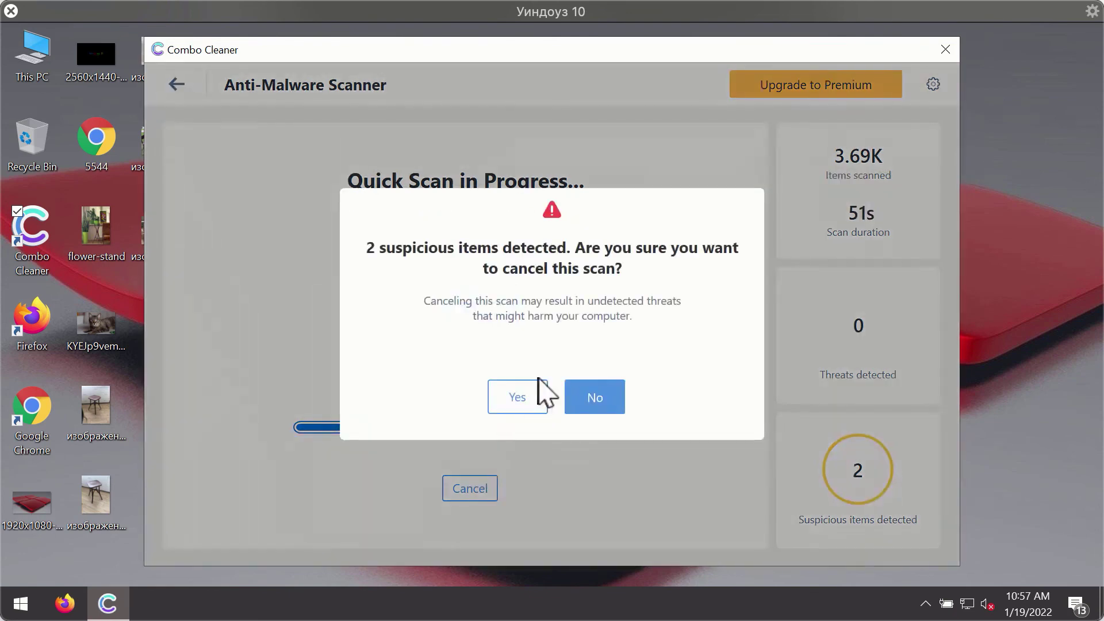
click(529, 393)
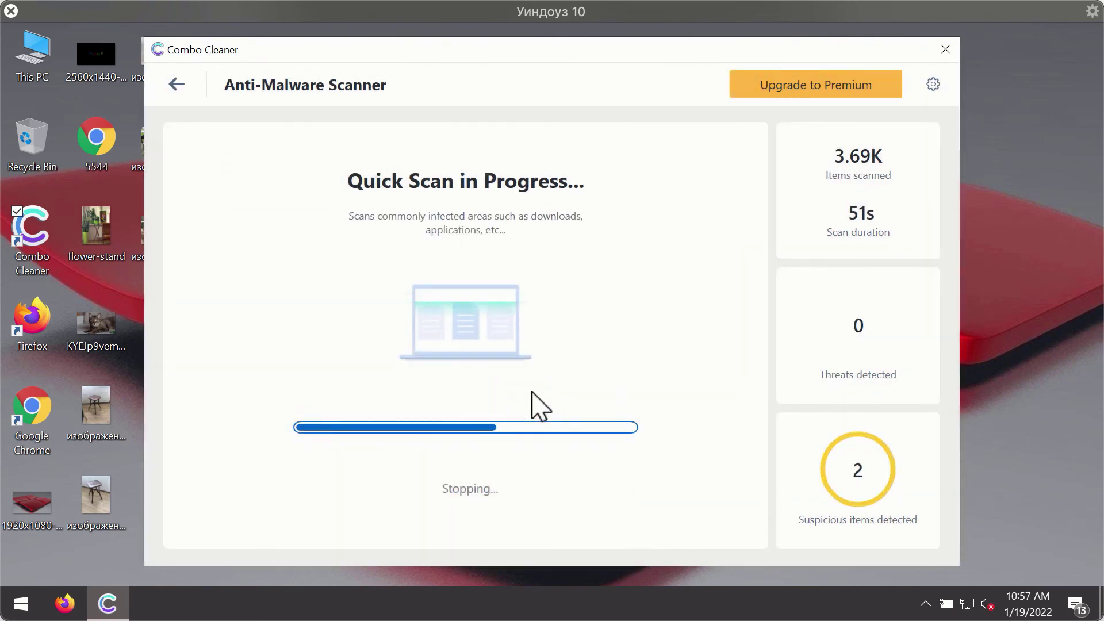